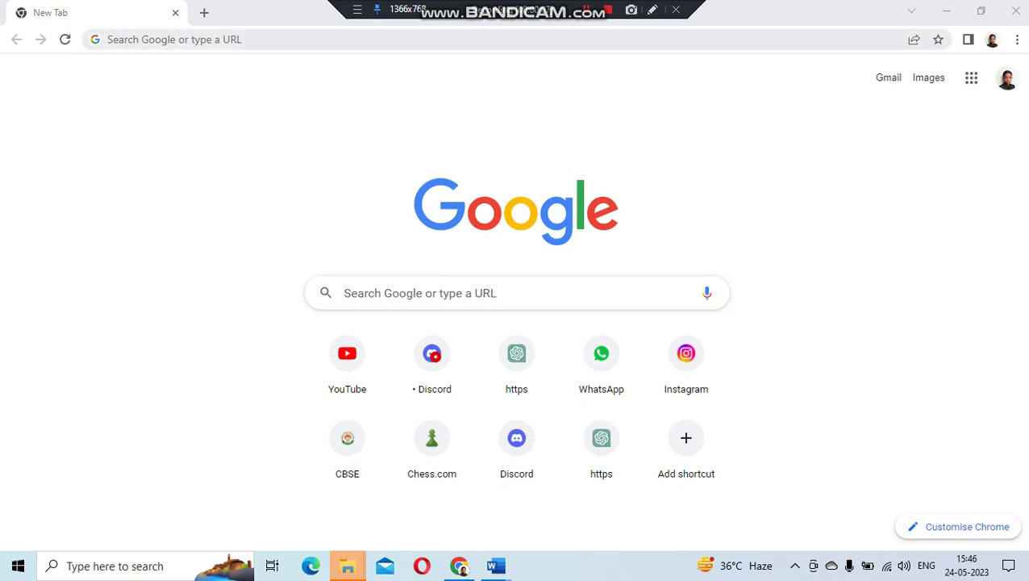
Load chat.openai.com in Chrome by accepting the address-bar autocompletion for 'ch'
left_click(115, 39)
type("c")
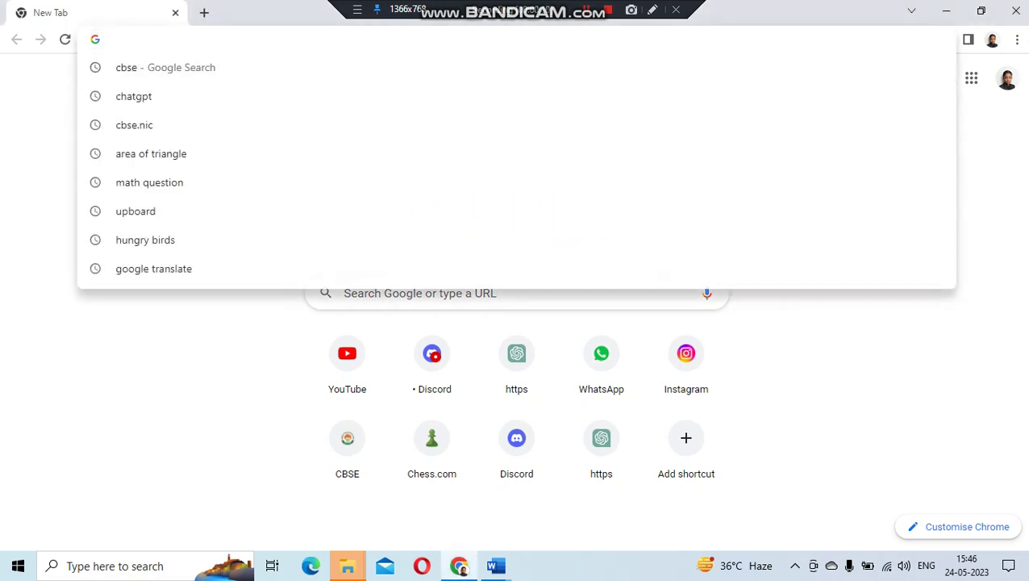
type("hat.openai.com")
key("Return")
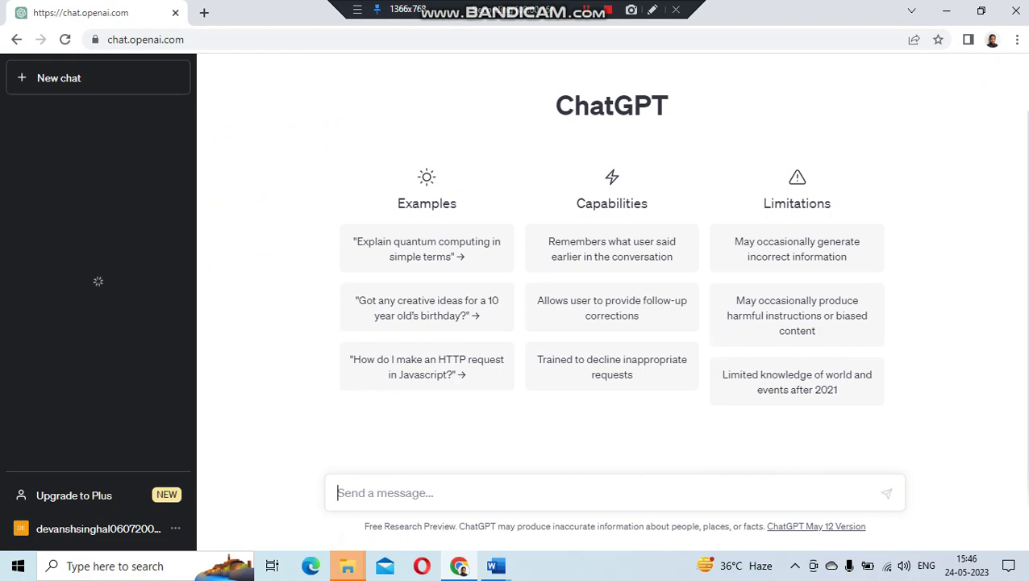
Ask ChatGPT the first Word question, 'When is entrepreneurship successful?', then re-ask it for a 100-word answer
key("alt+Tab")
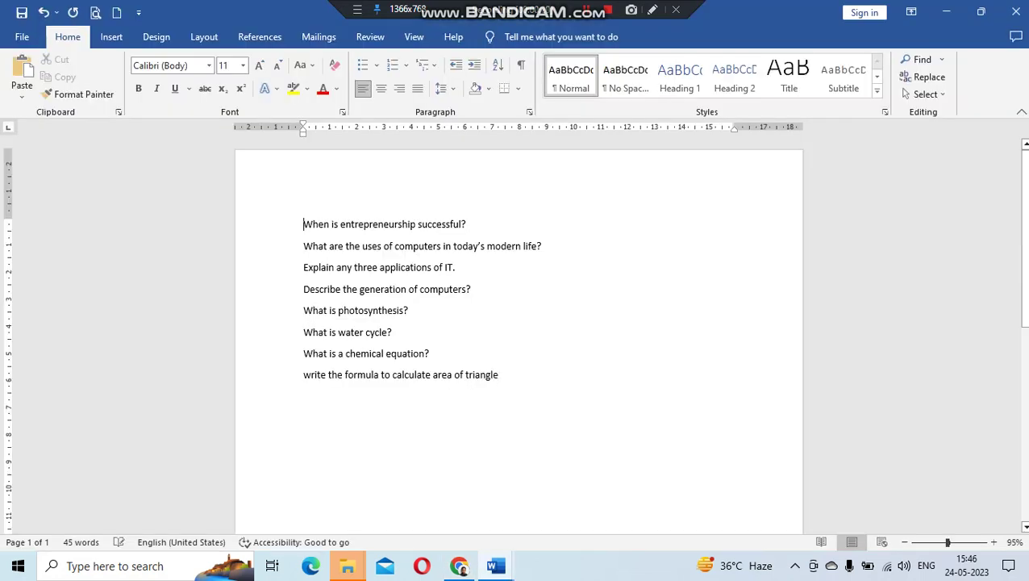
key("shift+Down")
key("ctrl+c")
key("alt+Tab")
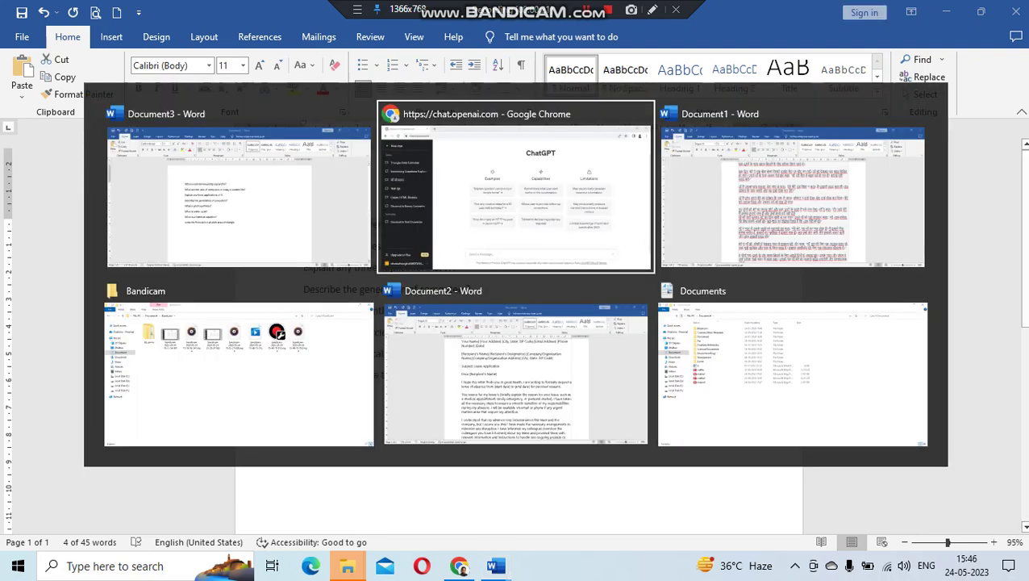
key("ctrl+v")
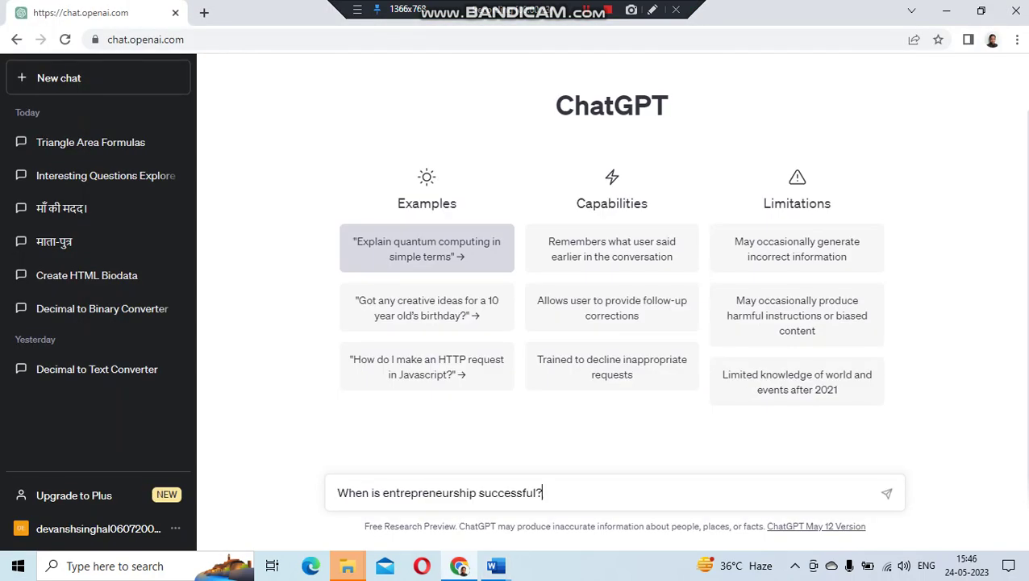
key("Return")
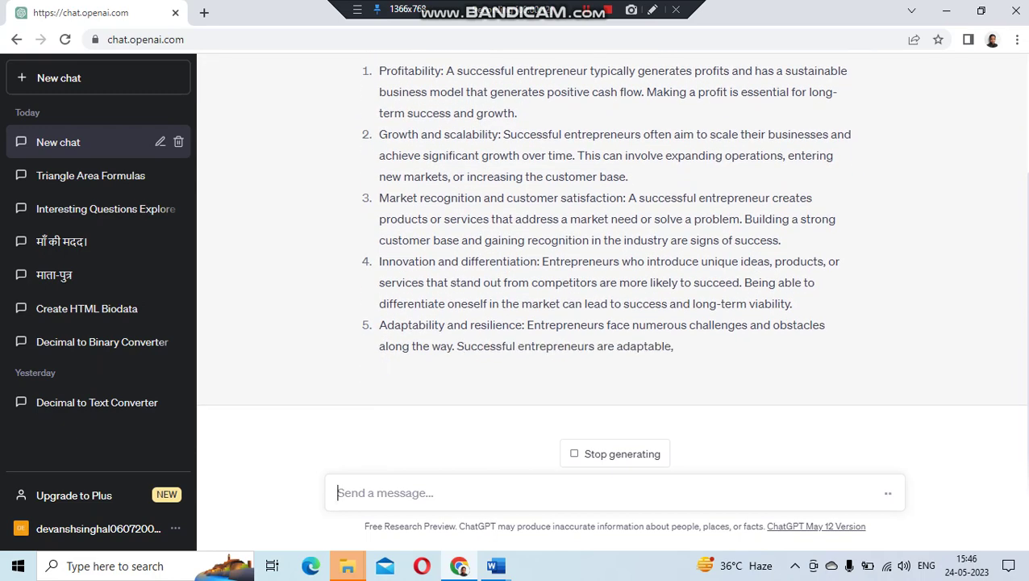
type("When is entrepreneurship successful? (")
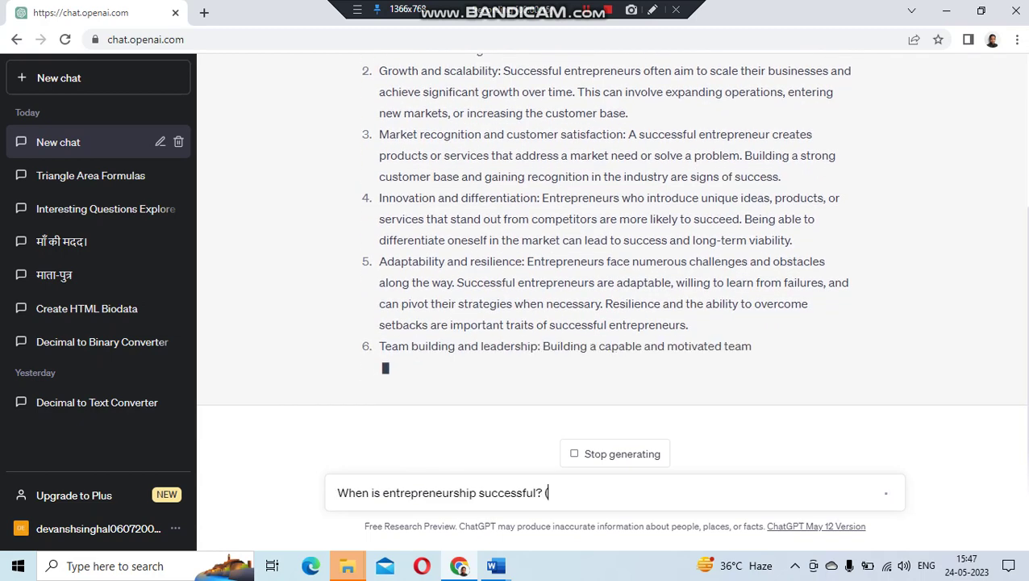
type("give ans")
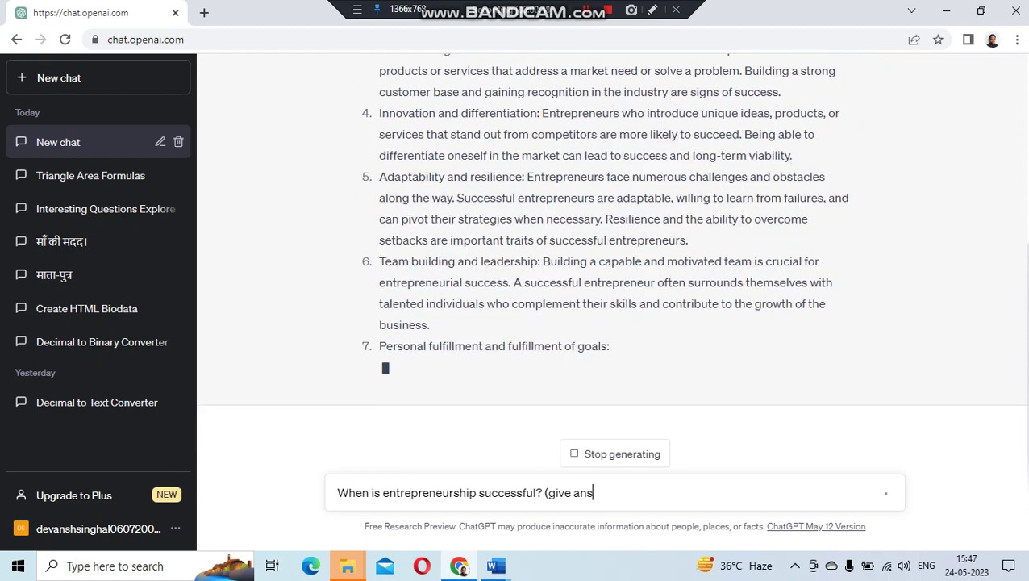
type("wer")
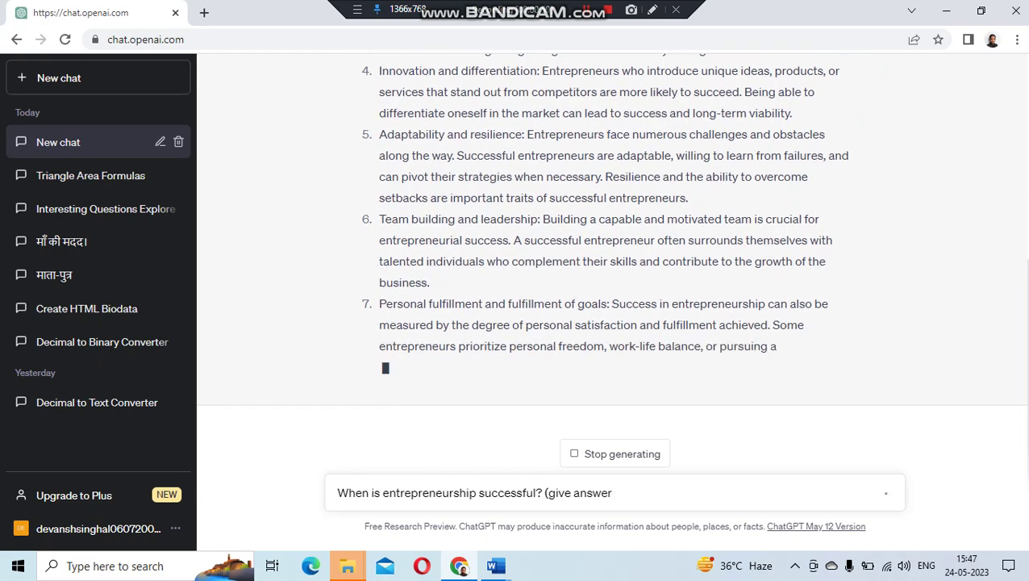
type(" in")
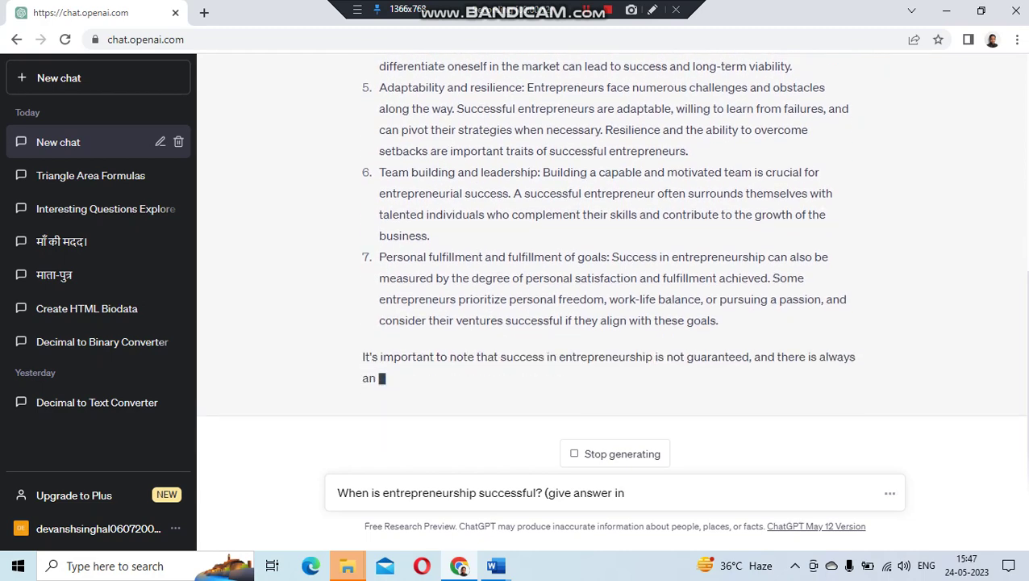
type(" 100 wo")
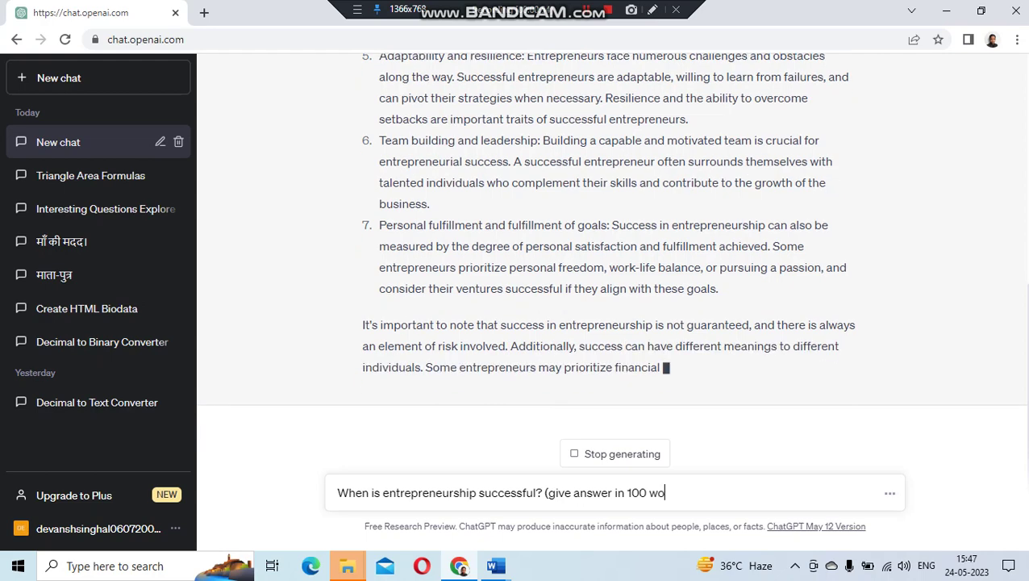
type("rds")
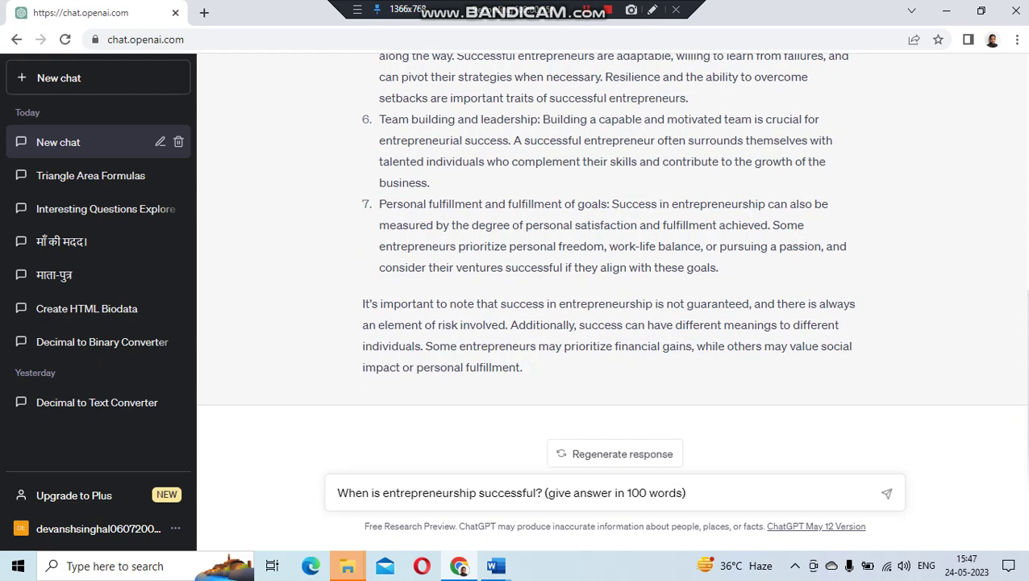
key("Return")
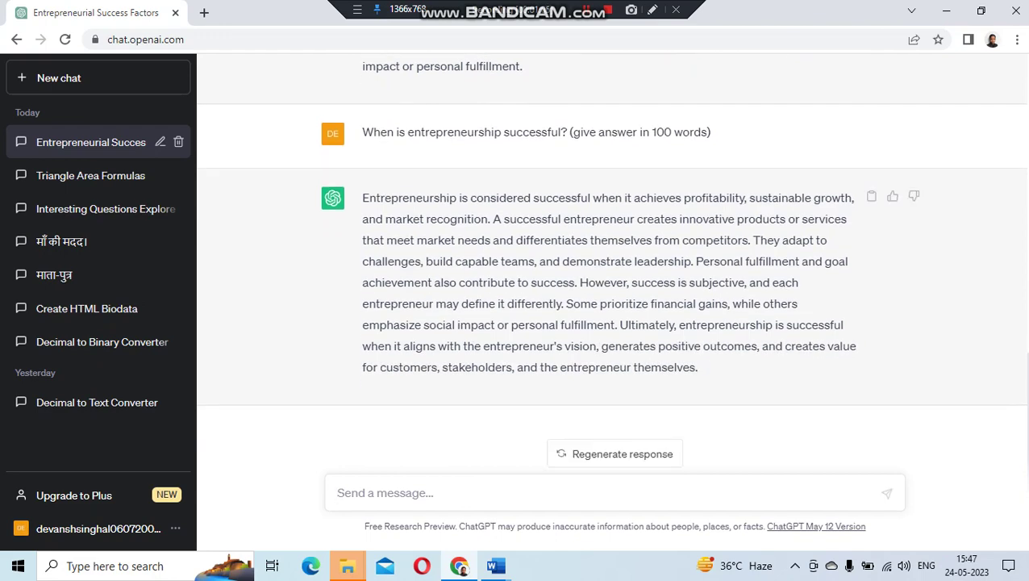
Copy the second Word question, about computer uses in modern life, into ChatGPT and send it
key("alt+Tab")
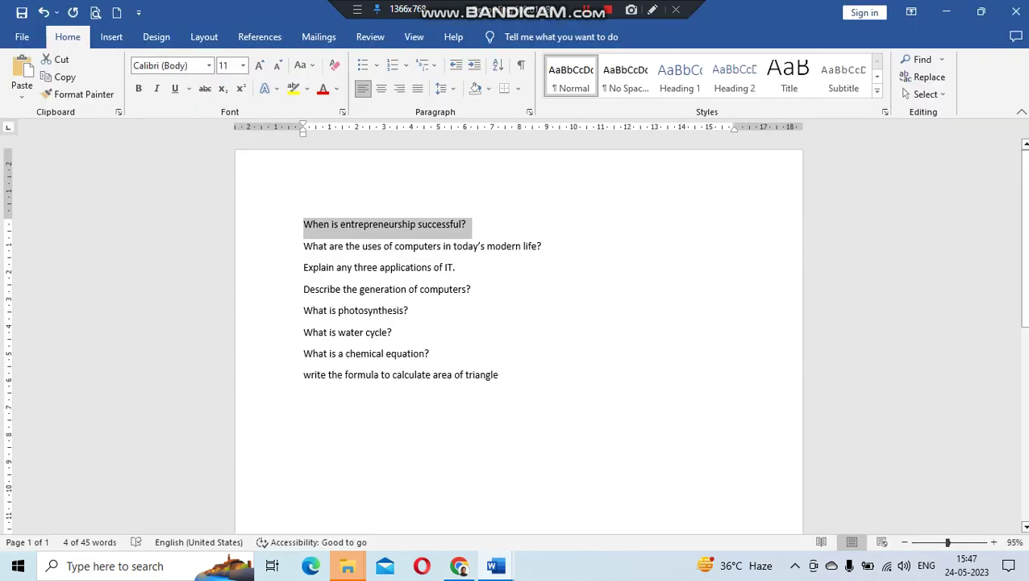
triple_click(419, 246)
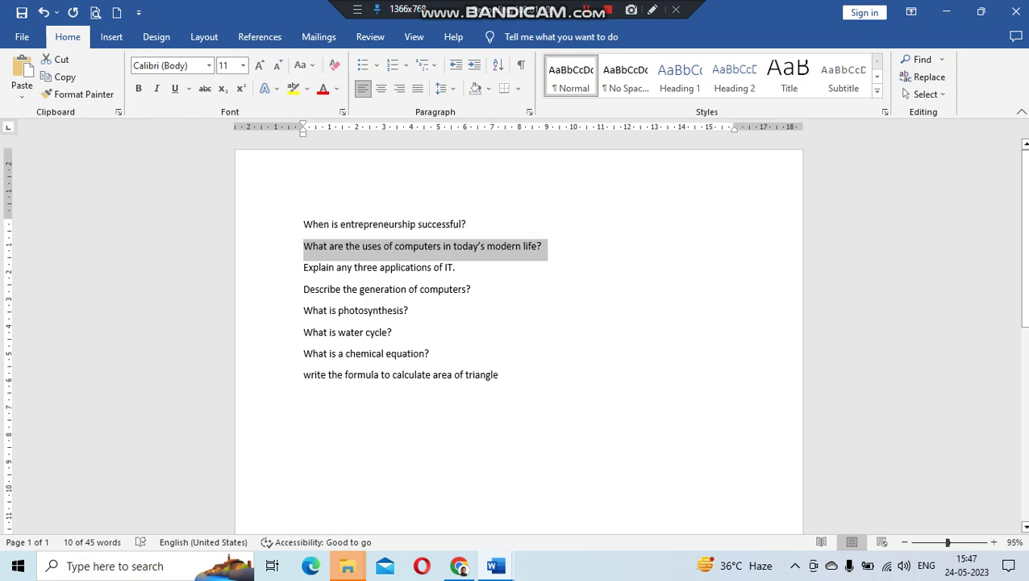
key("alt+Tab")
key("ctrl+v")
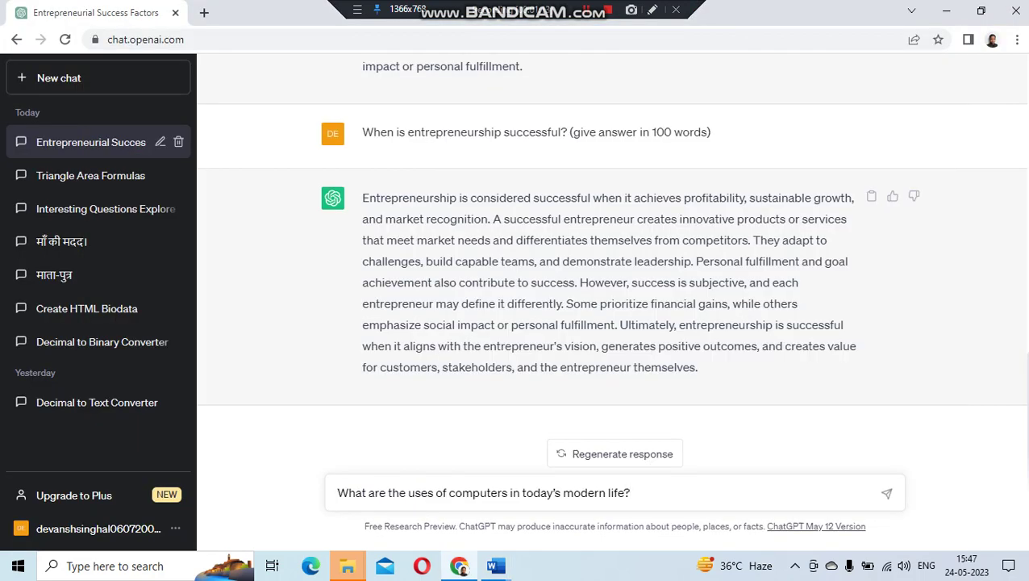
key("Return")
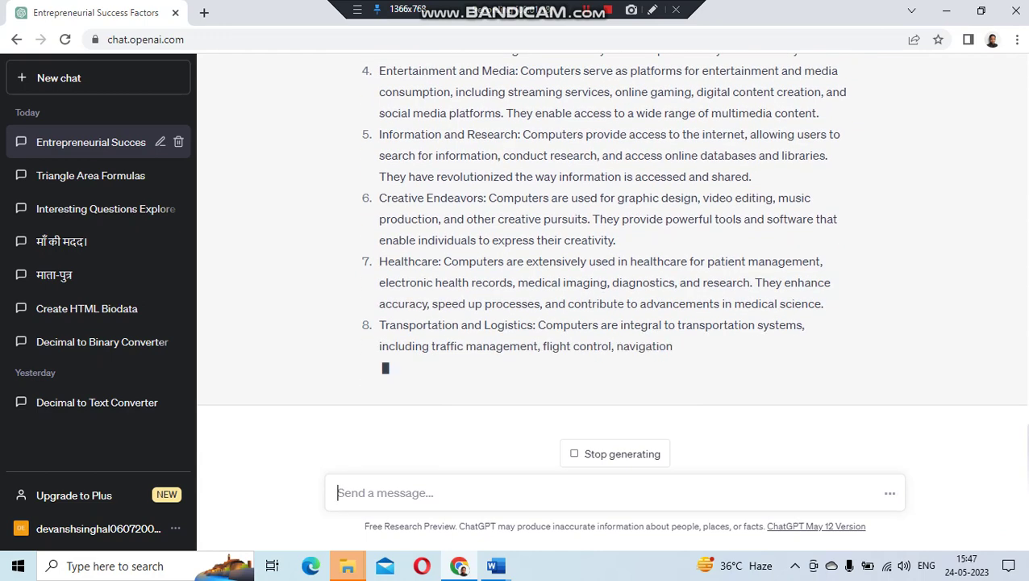
Send the third Word question, on IT applications, and request a fresh answer to it
key("alt+Tab")
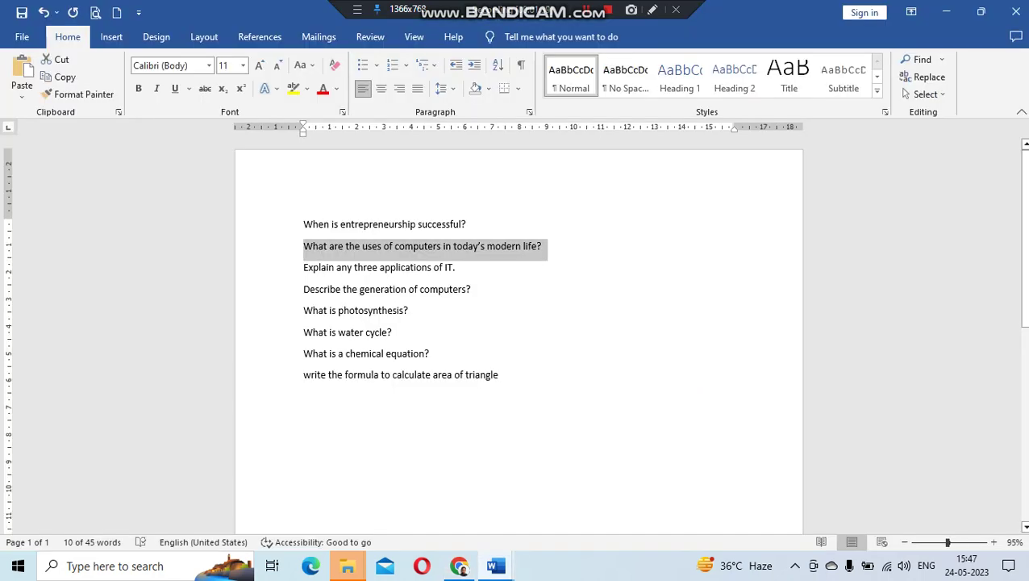
triple_click(379, 267)
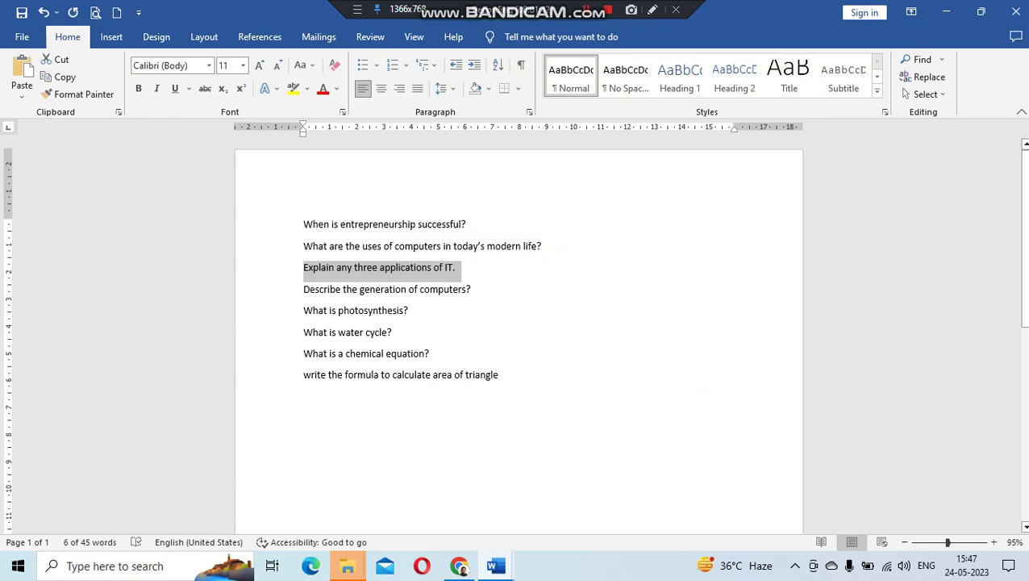
key("alt+Tab")
key("ctrl+v")
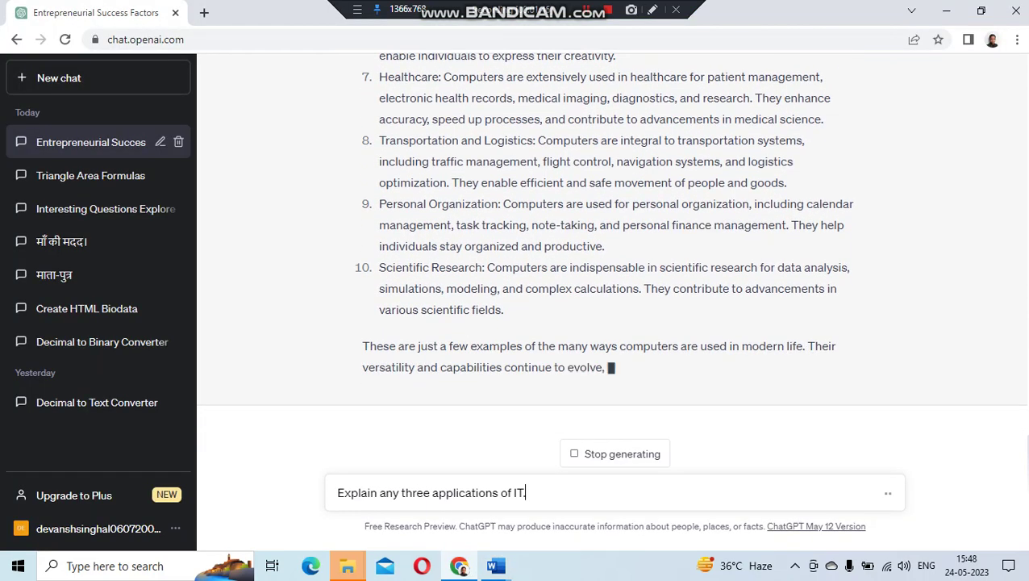
key("Return")
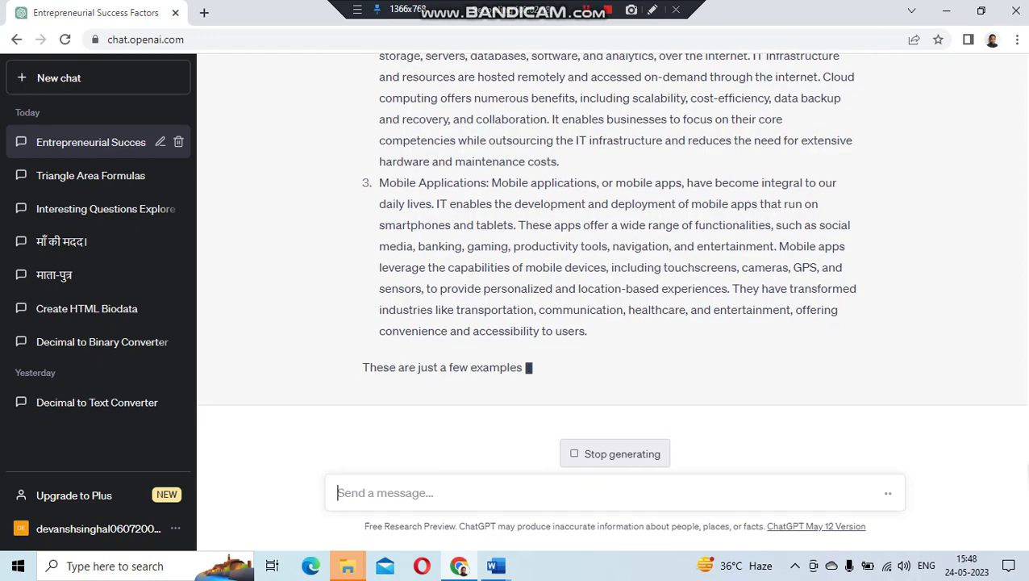
key("alt+Tab")
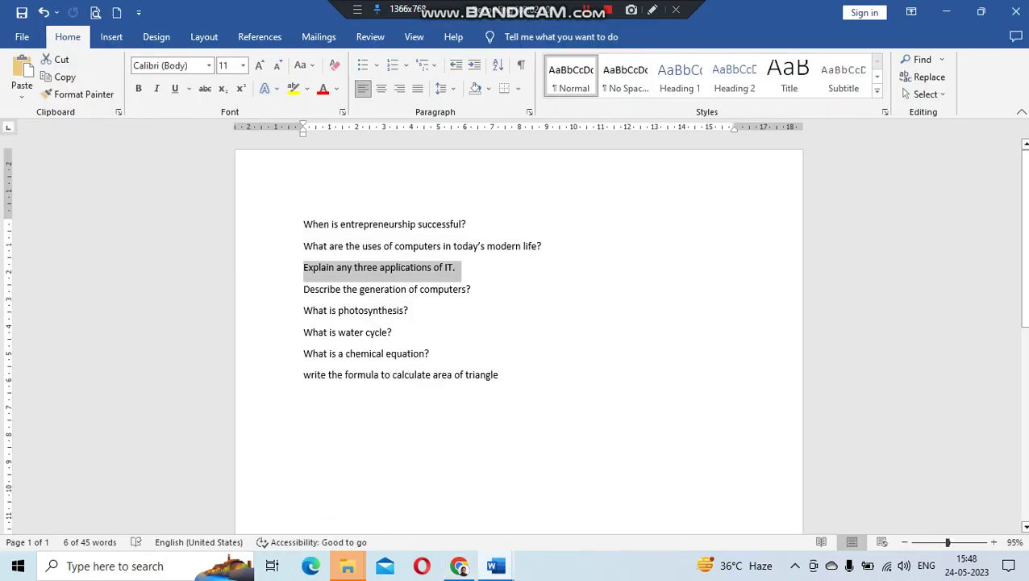
key("alt+Tab")
left_click(614, 453)
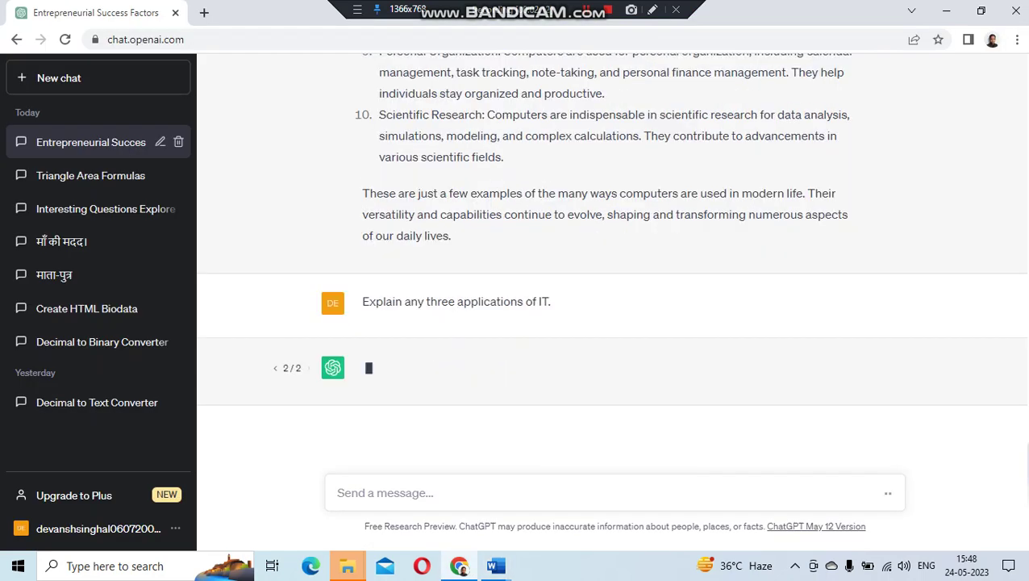
Stop the unfinished IT answer and ask 'Describe the generation of computers?'
key("alt+Tab")
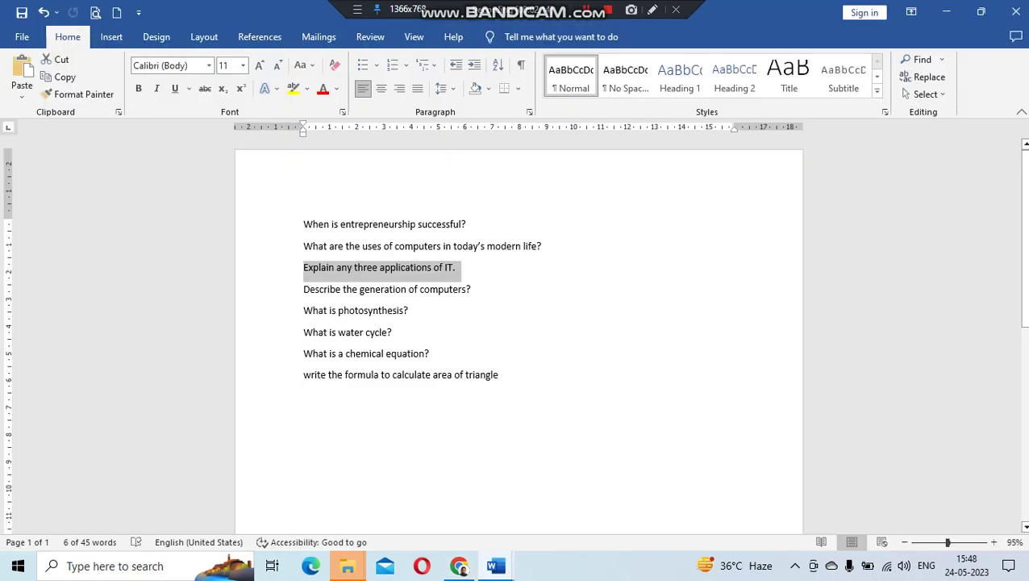
left_click(278, 288)
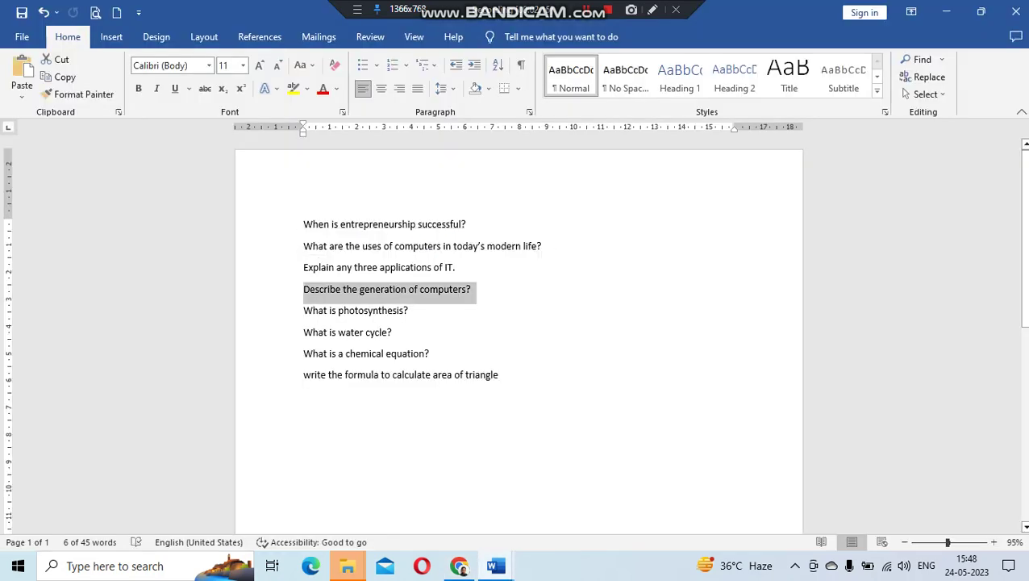
key("alt+Tab")
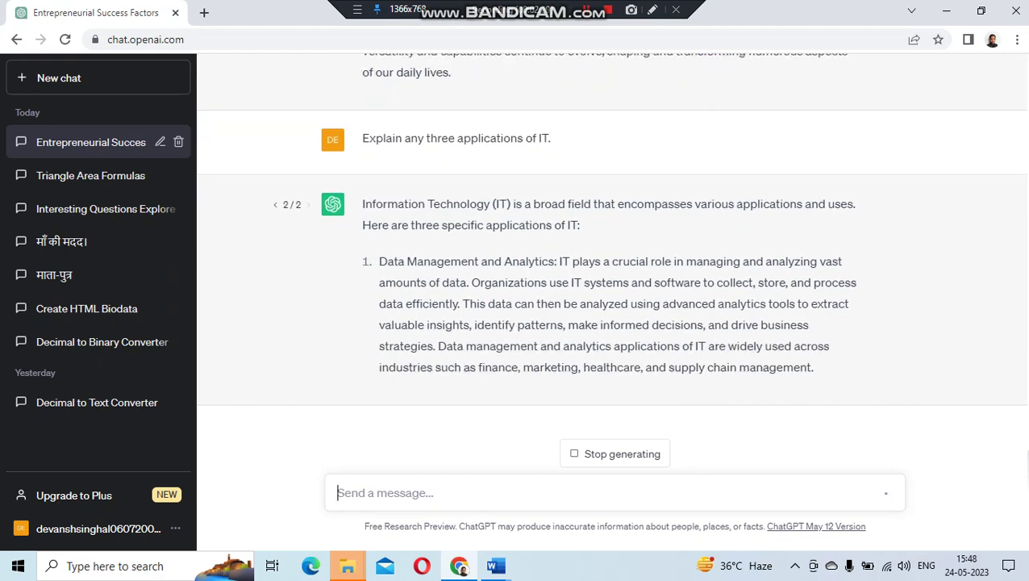
left_click(614, 454)
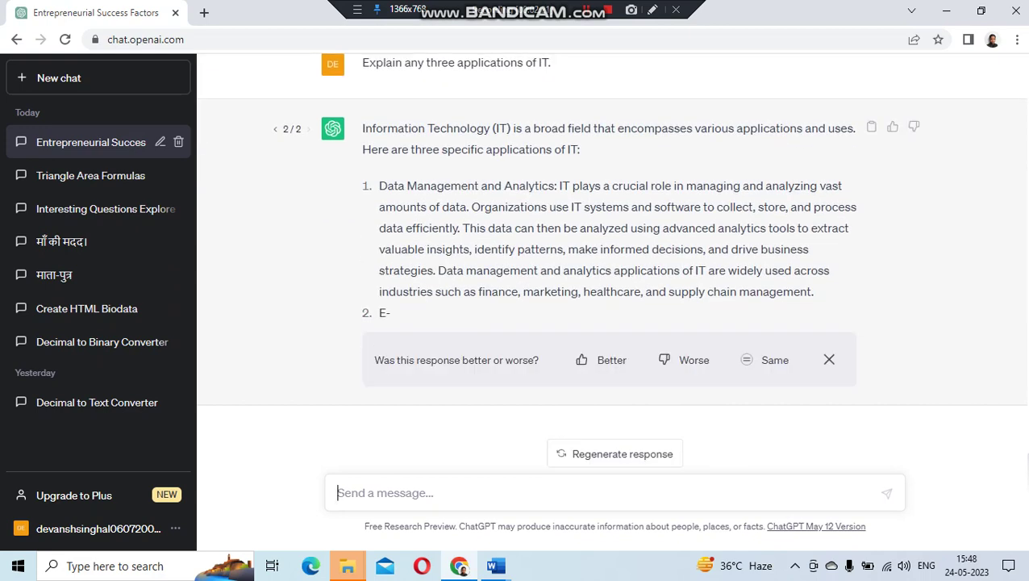
type("Describe the generation of computers?")
key("Return")
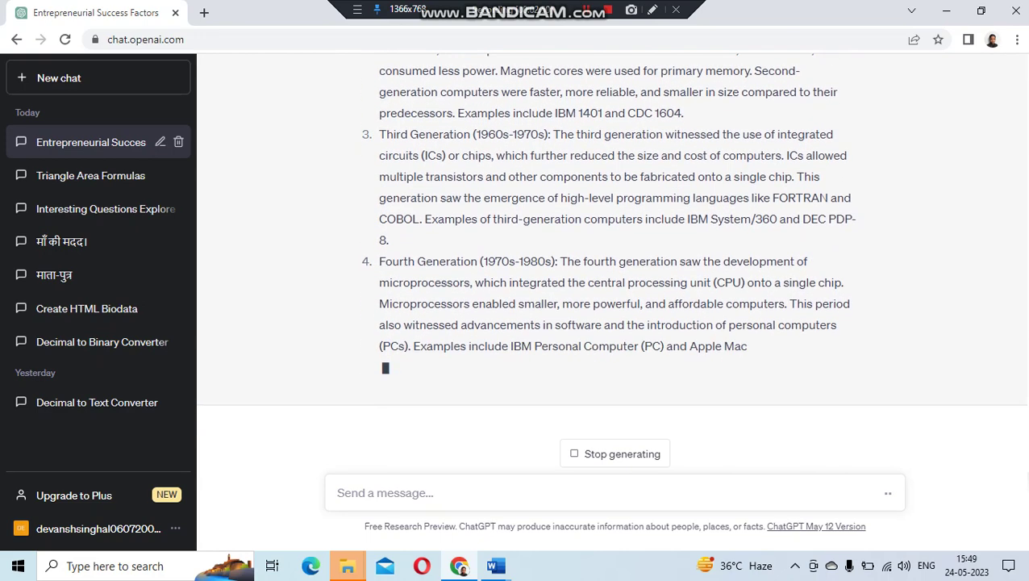
Select 'What is photosynthesis?' in Word and regenerate the computer-generations answer
key("alt+Tab")
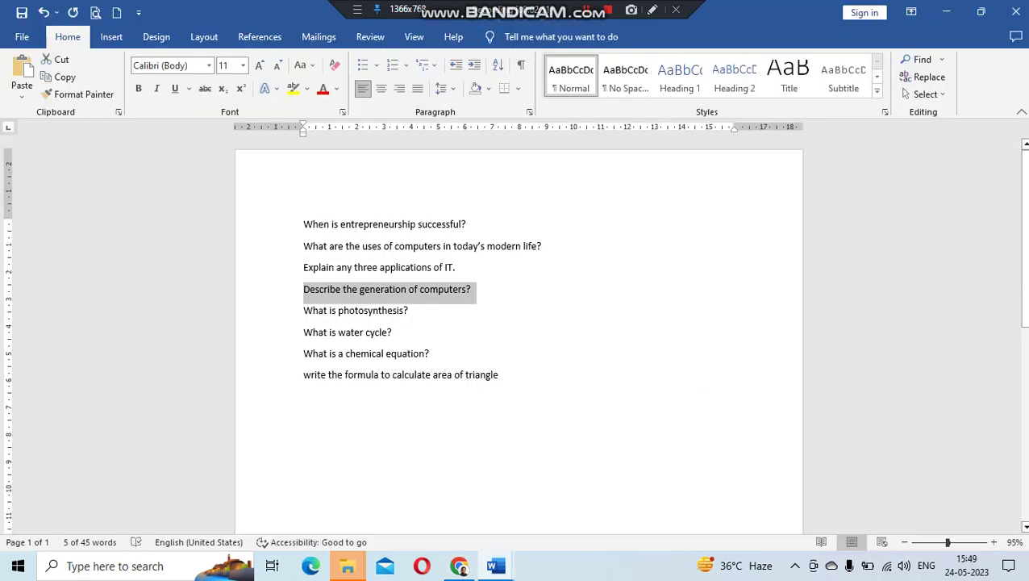
left_click_drag(303, 311, 409, 310)
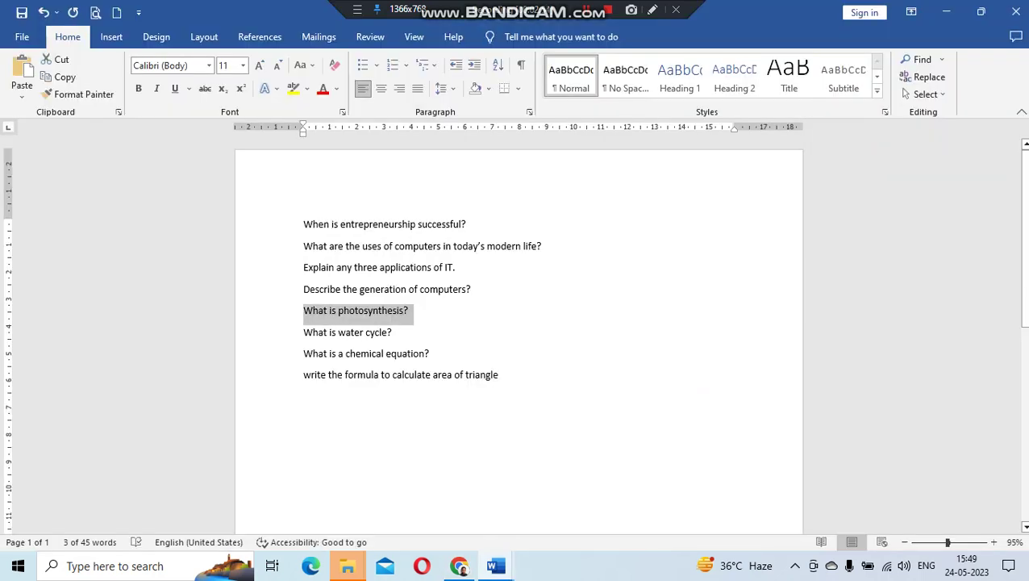
key("alt+Tab")
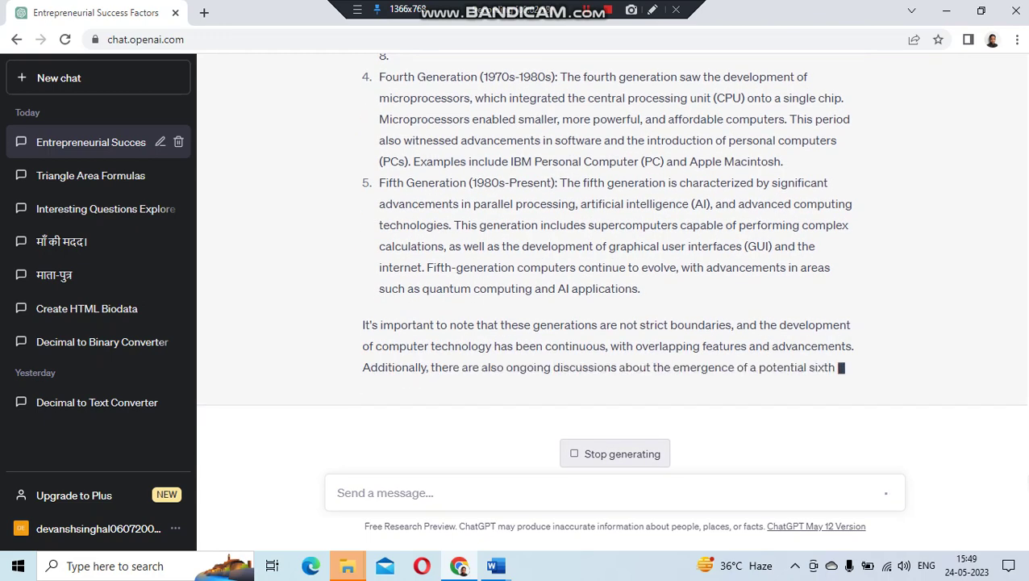
left_click(614, 453)
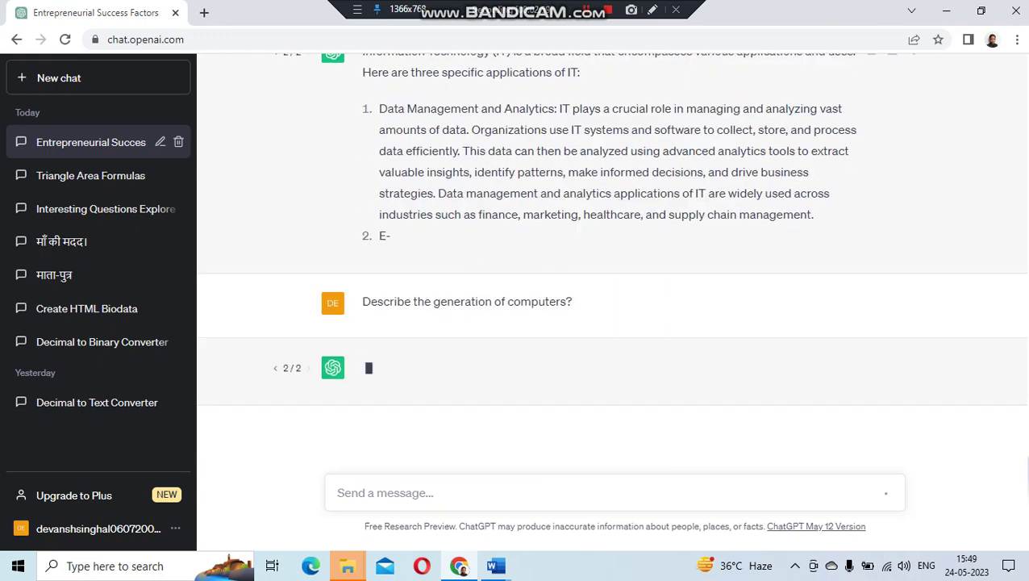
Stop that answer, send 'What is photosynthesis?', and return to the Word list
type("What is photosynthesis?")
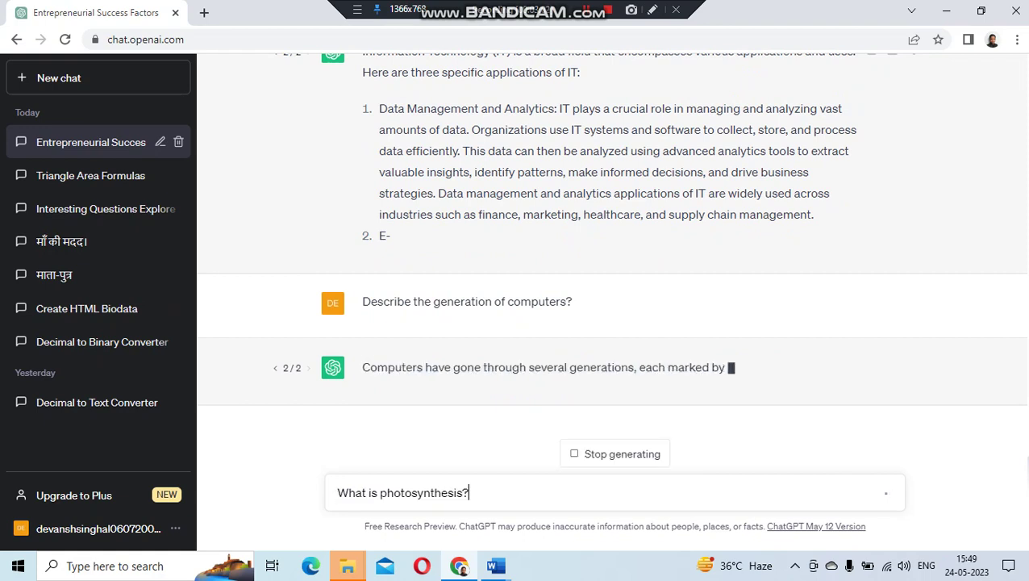
left_click(615, 453)
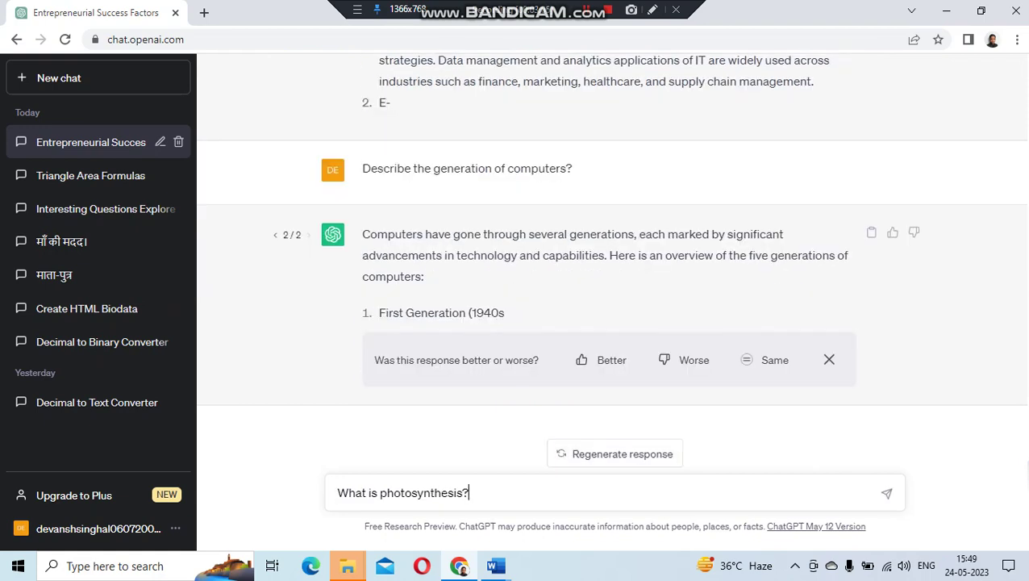
key("Return")
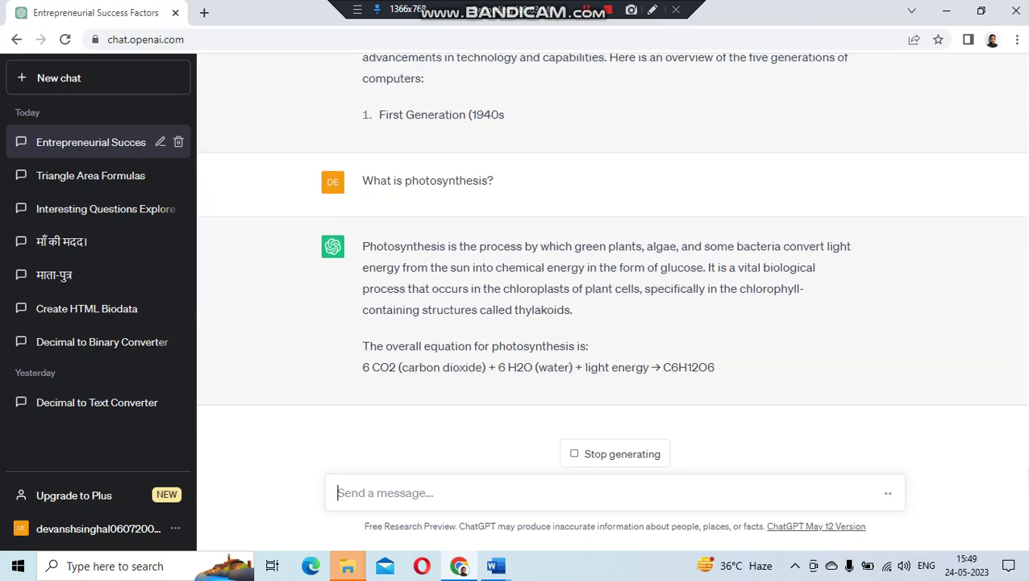
key("alt+Tab")
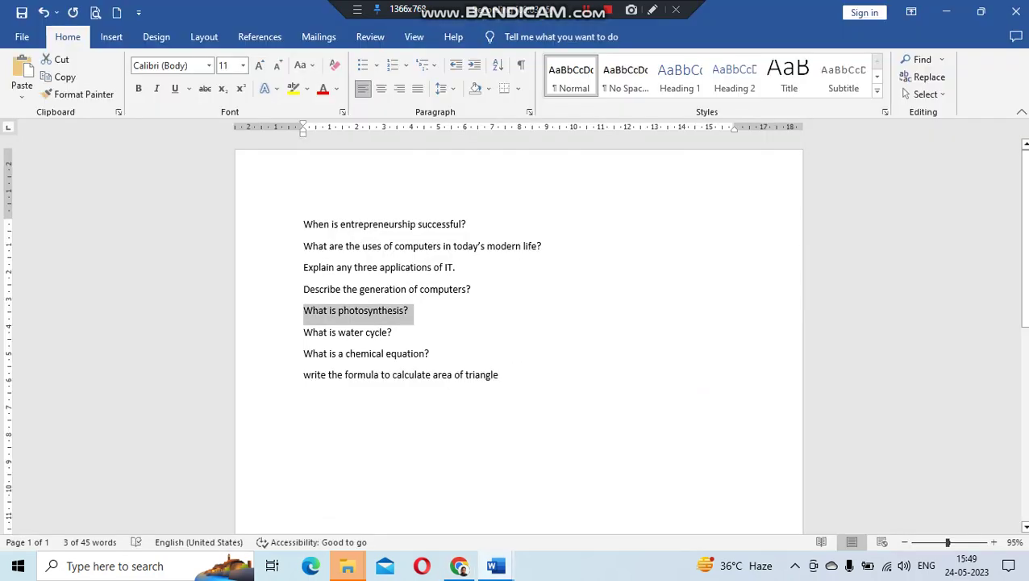
Send 'What is water cycle?' from the Word list to ChatGPT, then return to Word
triple_click(347, 332)
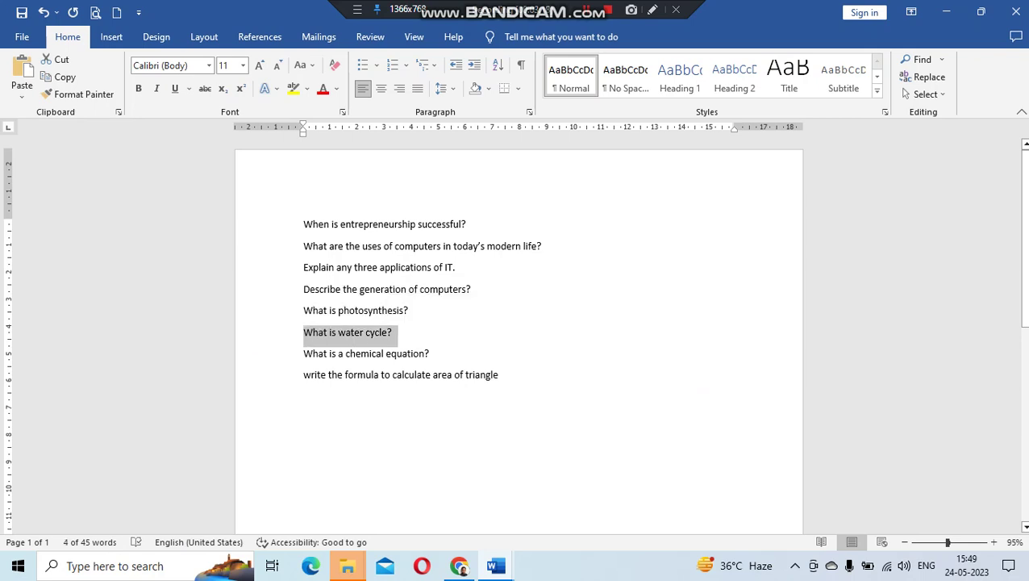
key("alt+Tab")
type("What is water cycle?")
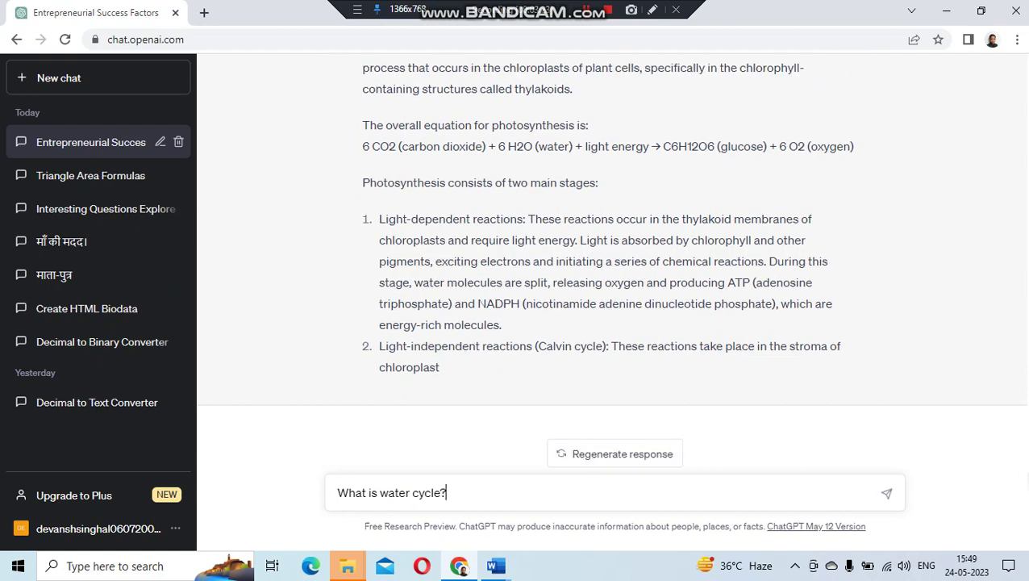
key("Return")
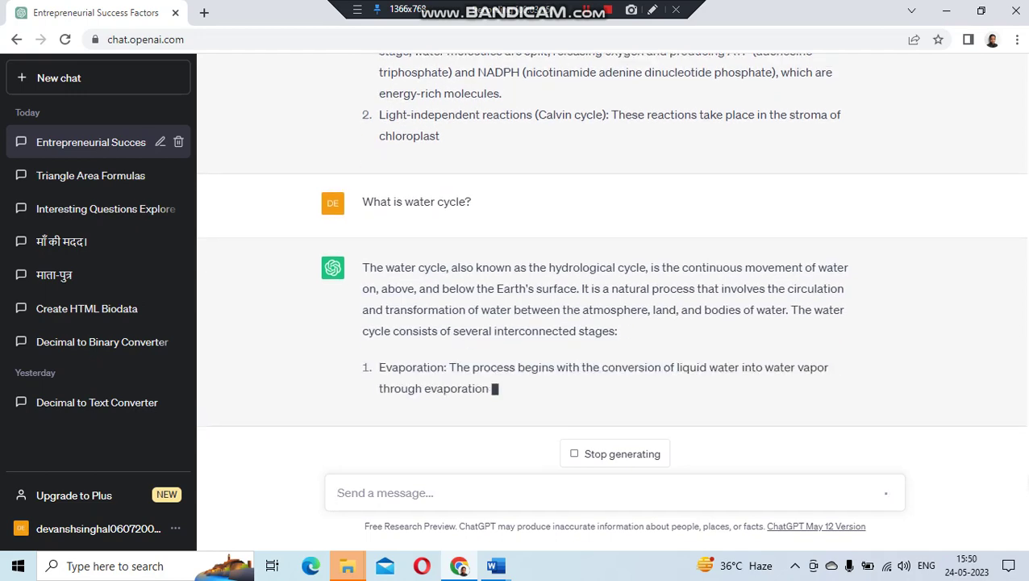
key("alt+Tab")
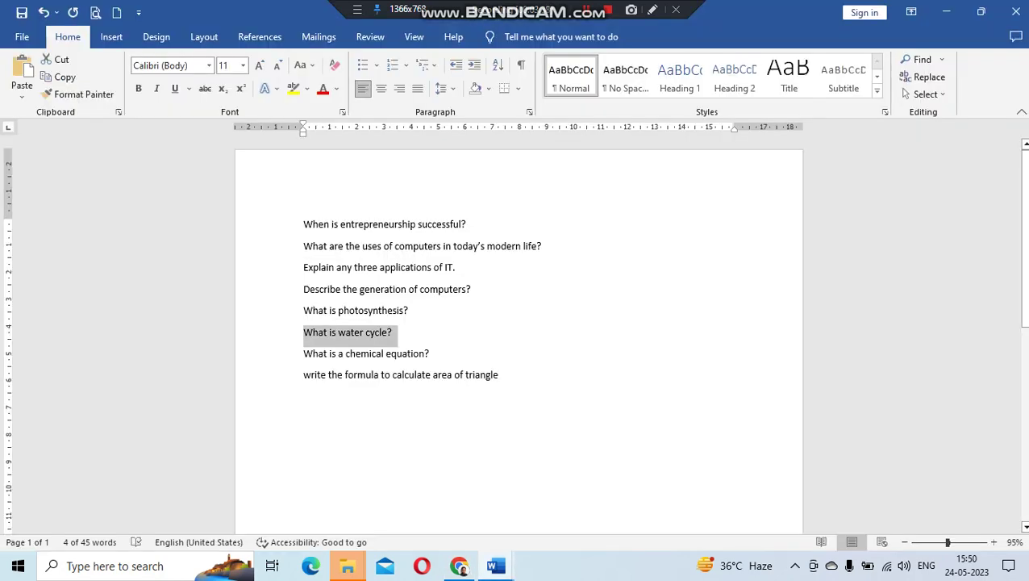
Send 'What is a chemical equation? (give answer 50 words)' and return to the Word list
triple_click(367, 353)
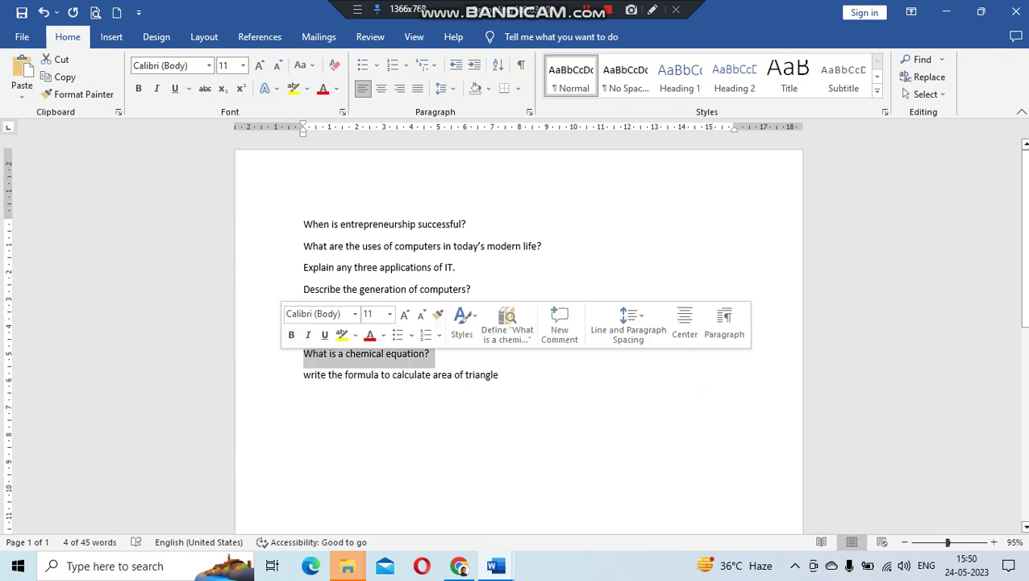
key("alt+Tab")
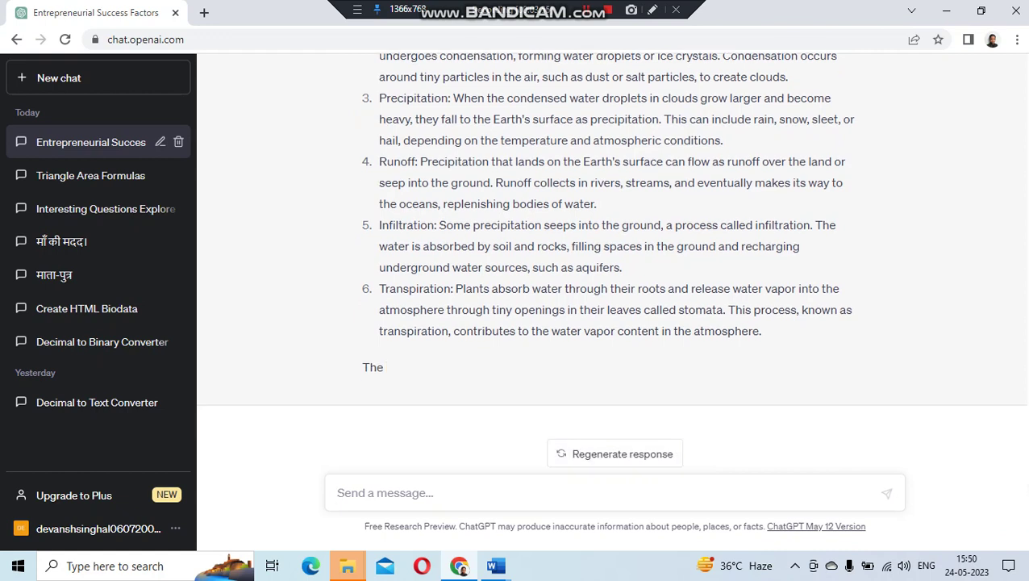
type("What is a chemical equation?")
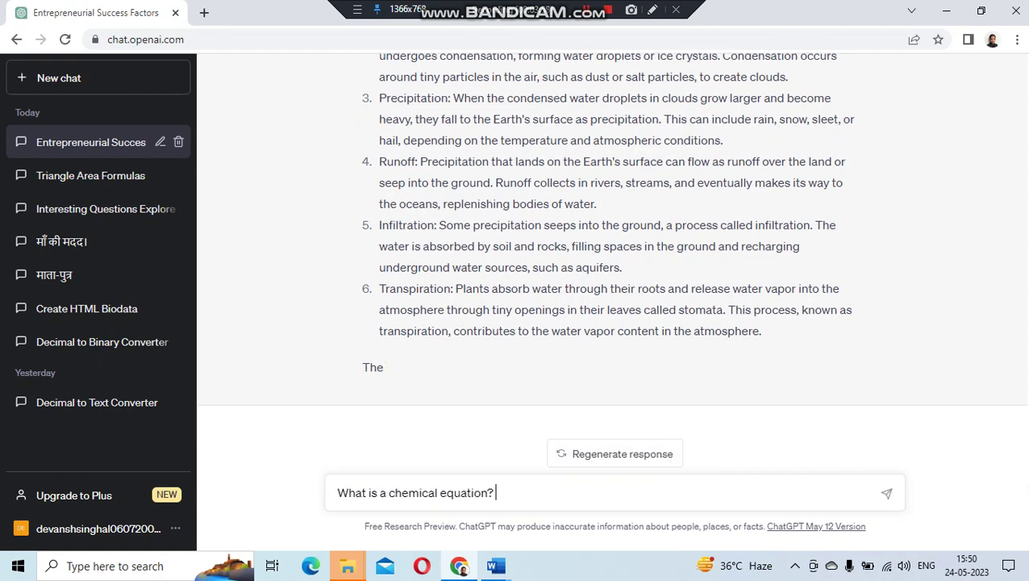
type(" (give ans")
type("wer 50 ")
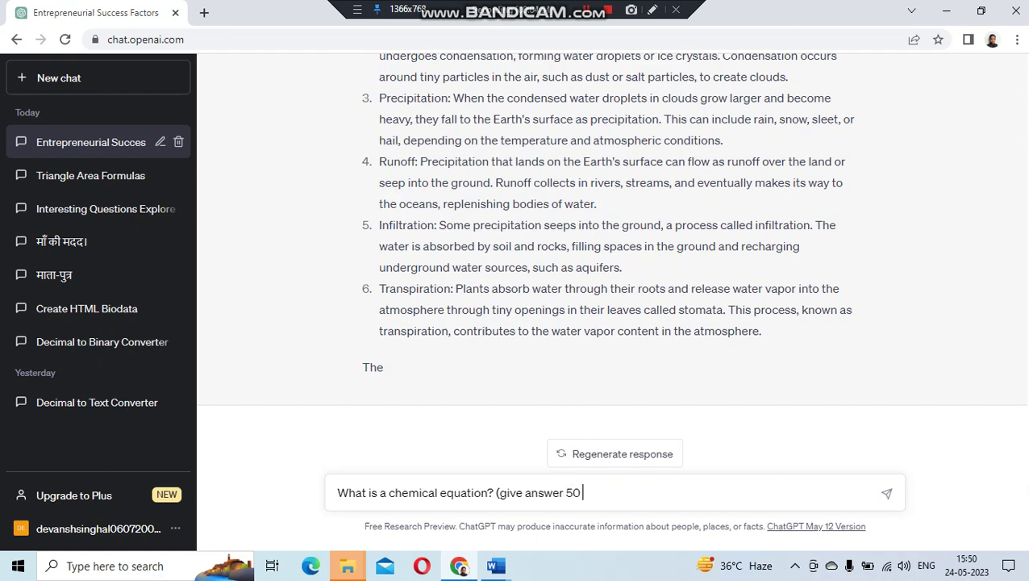
type("words")
key("Return")
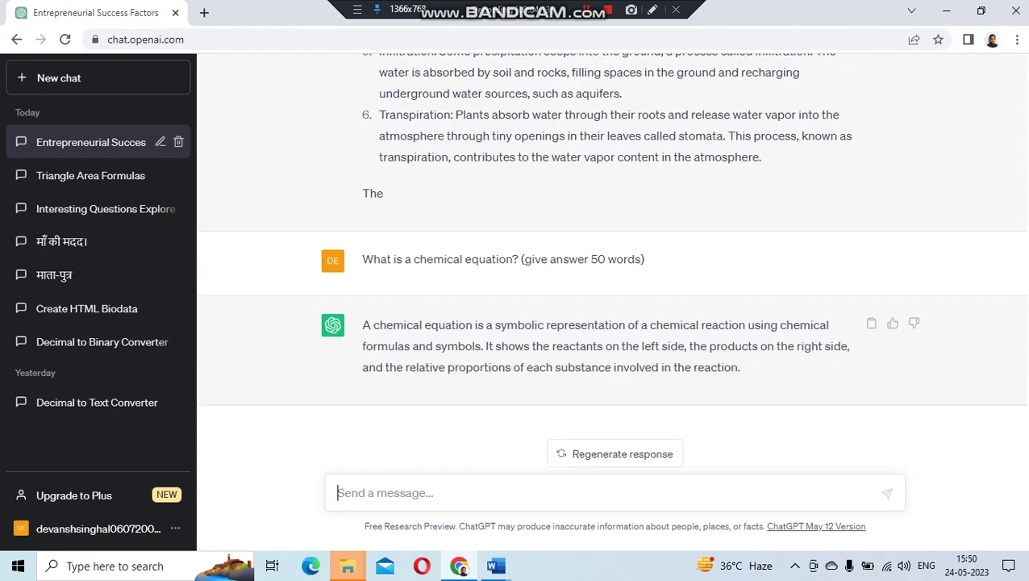
key("alt+Tab")
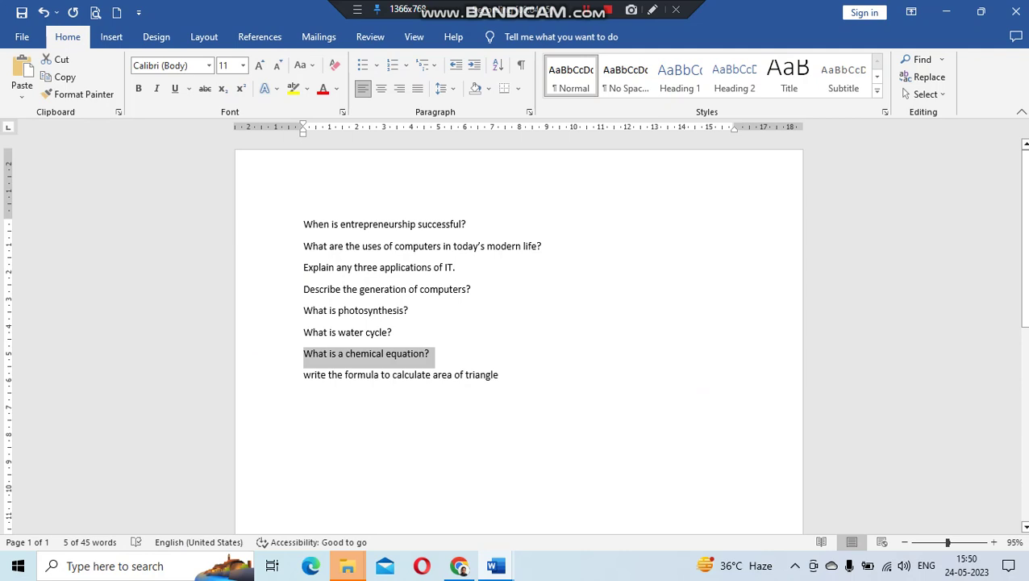
Ask for the triangle-area formula, then begin rewording the question for a rectangle
triple_click(400, 374)
key("ctrl+c")
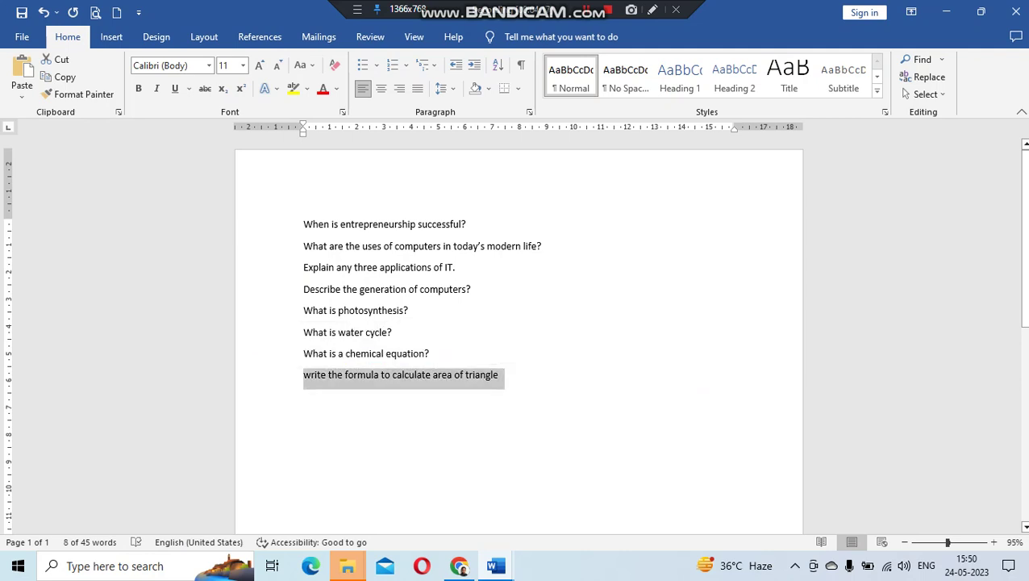
key("alt+Tab")
key("ctrl+v")
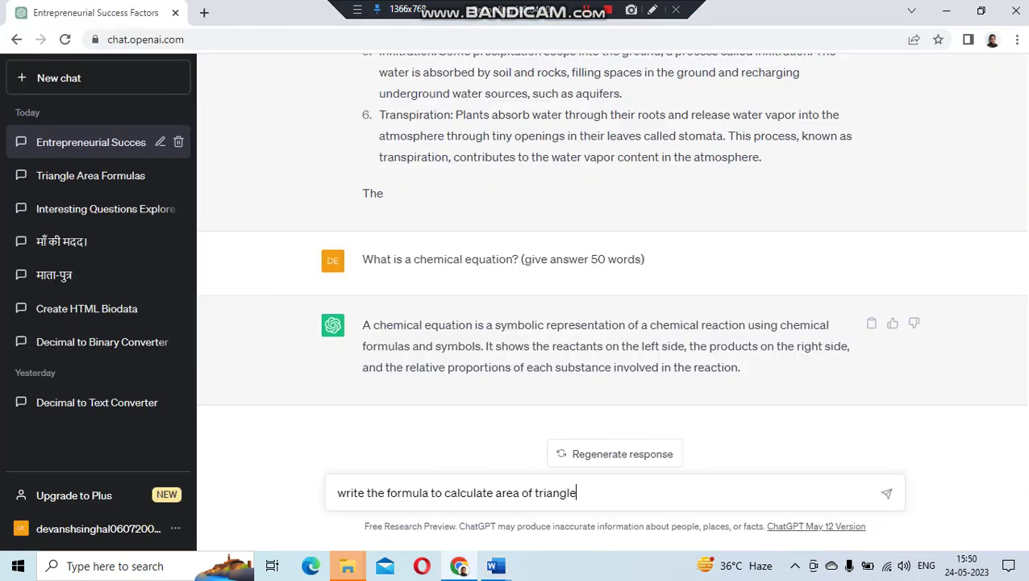
key("Return")
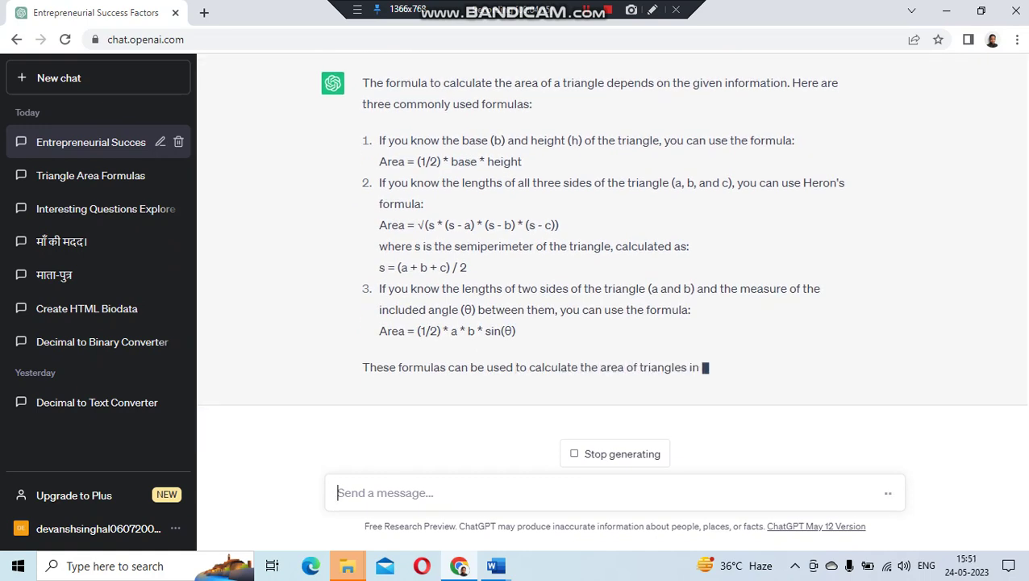
type("write the formula to calculate area of triangle")
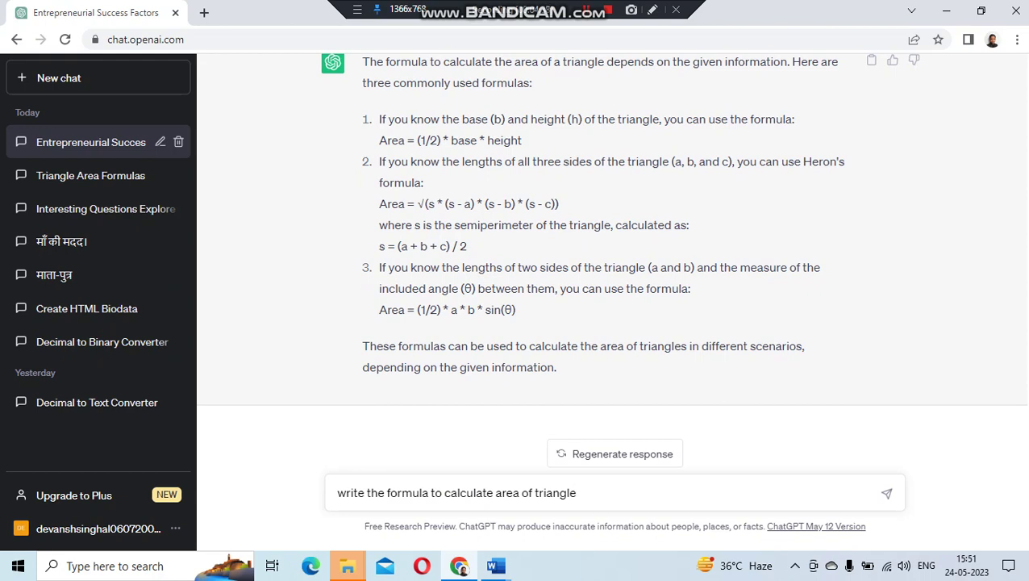
key("BackSpace")
key("BackSpace")
key("BackSpace")
Finish the question 'write the formula to calculate area of rectangle?' and send it
type("ta")
type("ngle?")
key("Return")
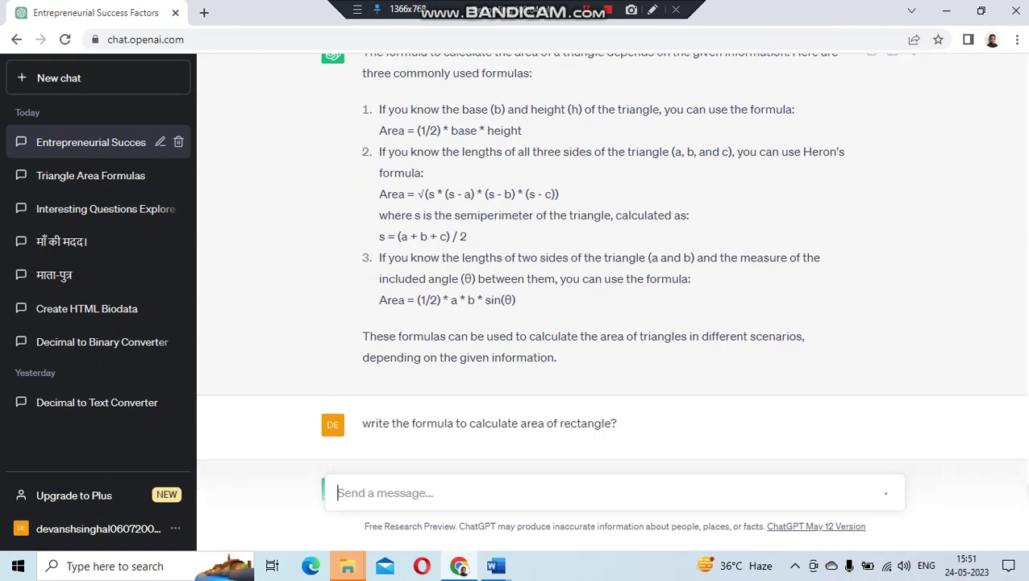